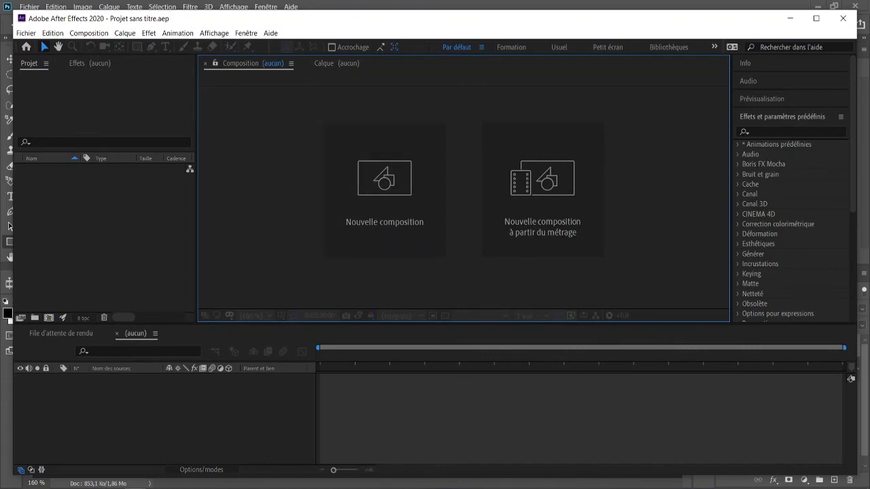
# Step: Switch to Photoshop and hide the green Cannabis sativa leaf layer above the golden version
pyautogui.click(161, 488)
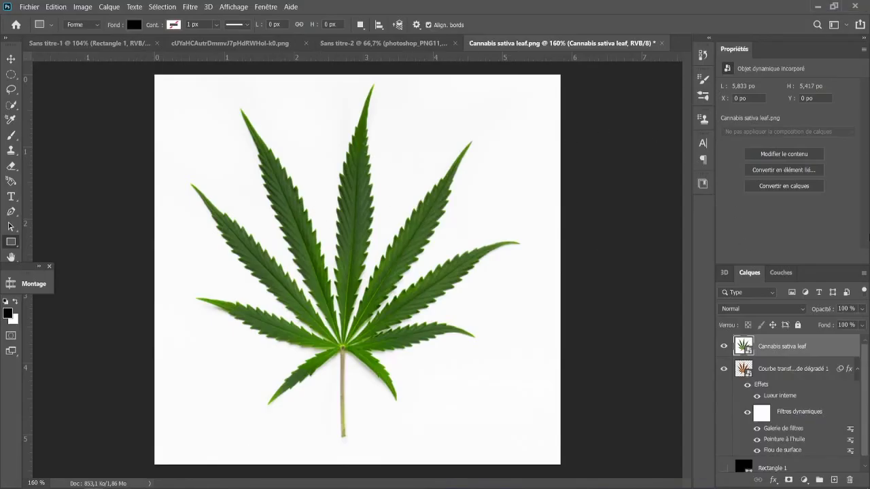
pyautogui.click(724, 350)
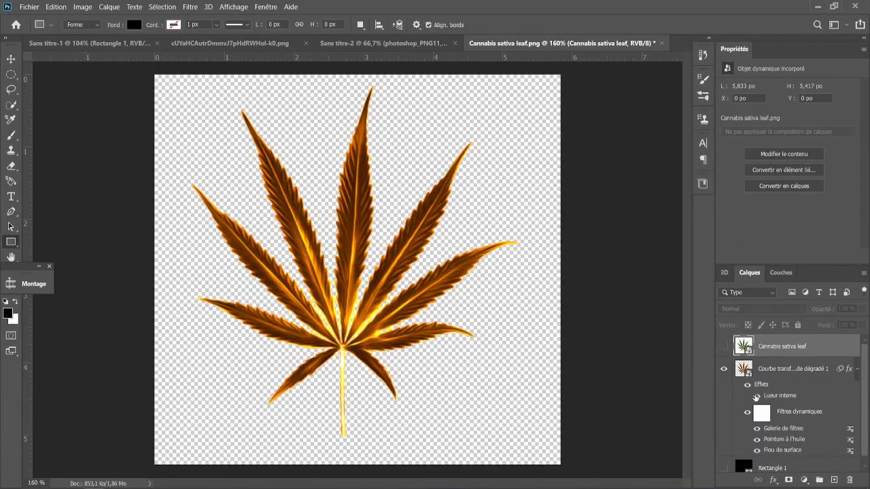
# Step: Switch to After Effects and create a new composition named test
pyautogui.hotkey('alt', 'Tab')
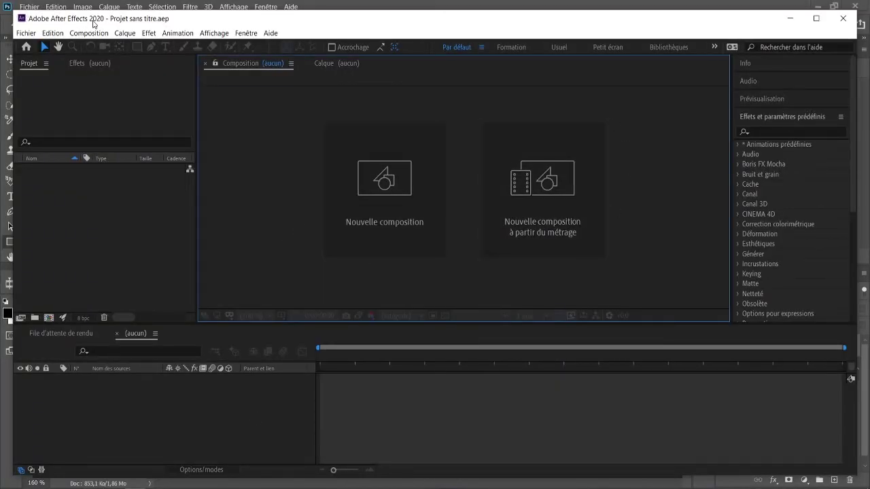
pyautogui.click(394, 180)
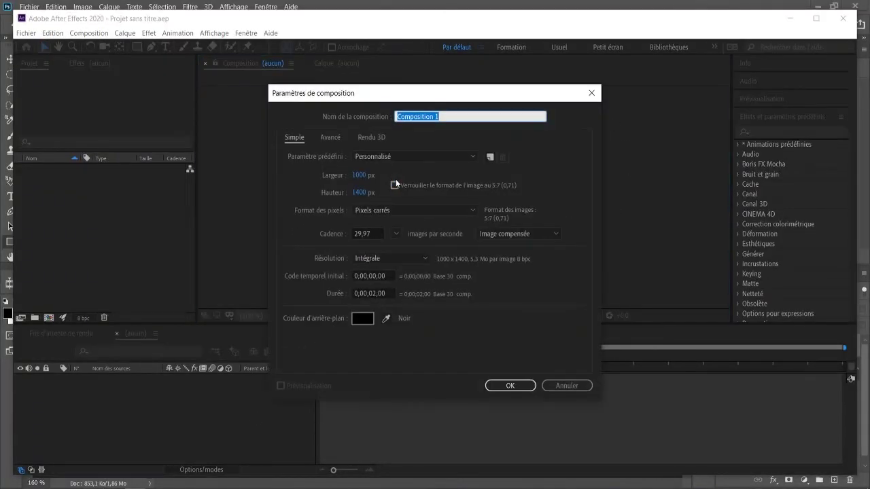
pyautogui.write('test')
pyautogui.click(510, 385)
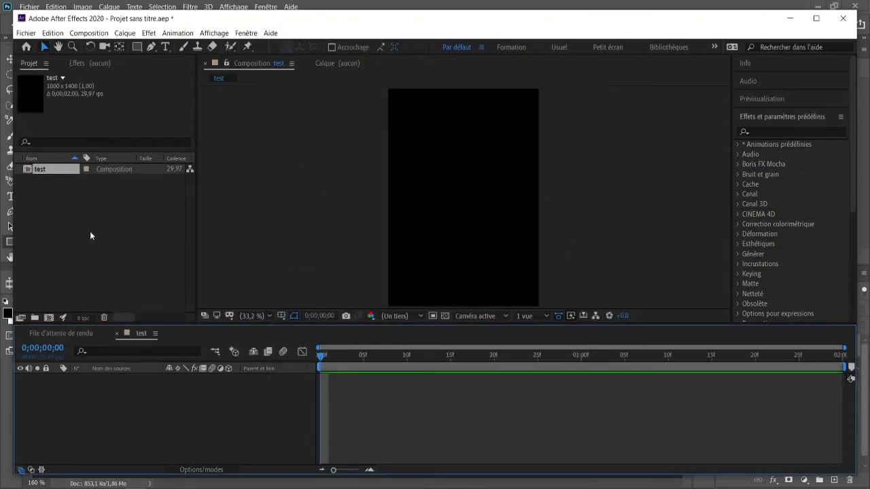
# Step: Import Cannabis sativa leaf.png from the Captures d'écran folder into the project
pyautogui.rightClick(44, 202)
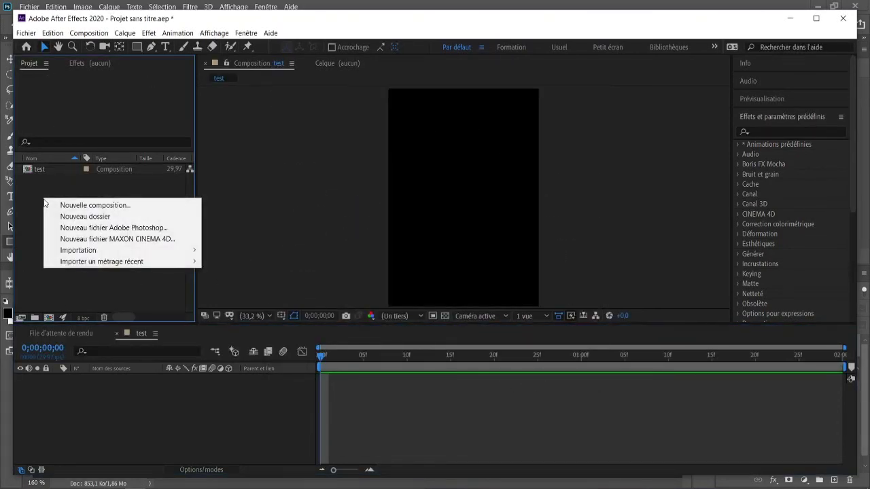
pyautogui.moveTo(179, 250)
pyautogui.click(211, 250)
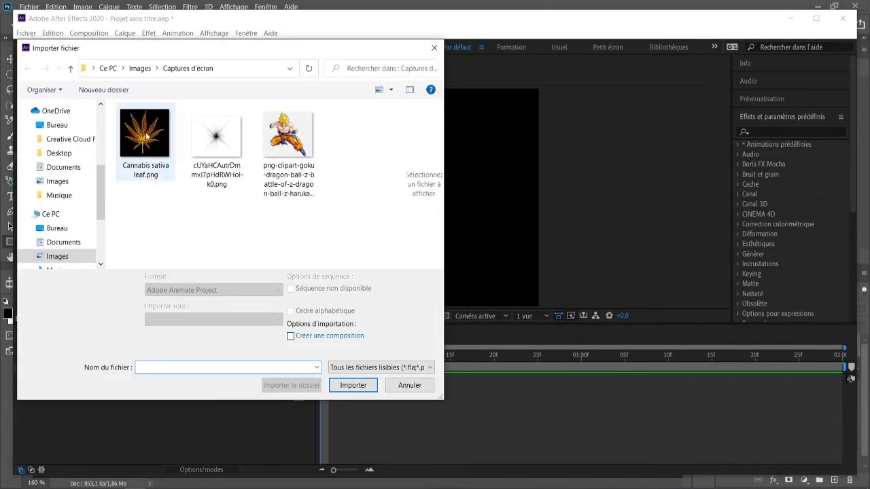
pyautogui.click(146, 135)
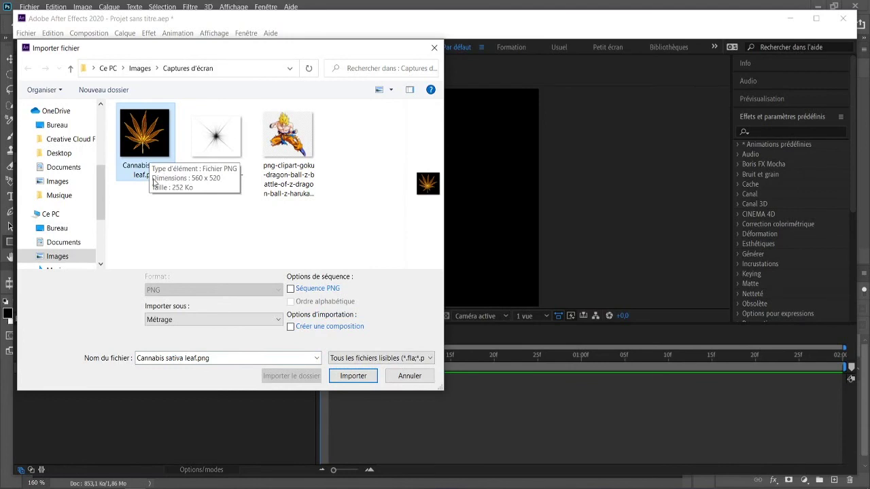
pyautogui.doubleClick(144, 130)
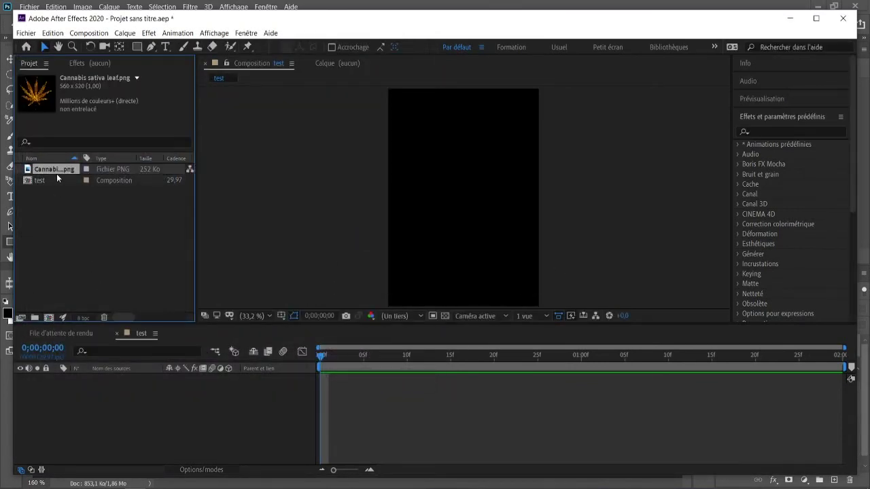
# Step: Add the leaf image to the test composition, then enlarge and center it so the leaf nearly fills the frame's width
pyautogui.moveTo(44, 170); pyautogui.dragTo(67, 390)
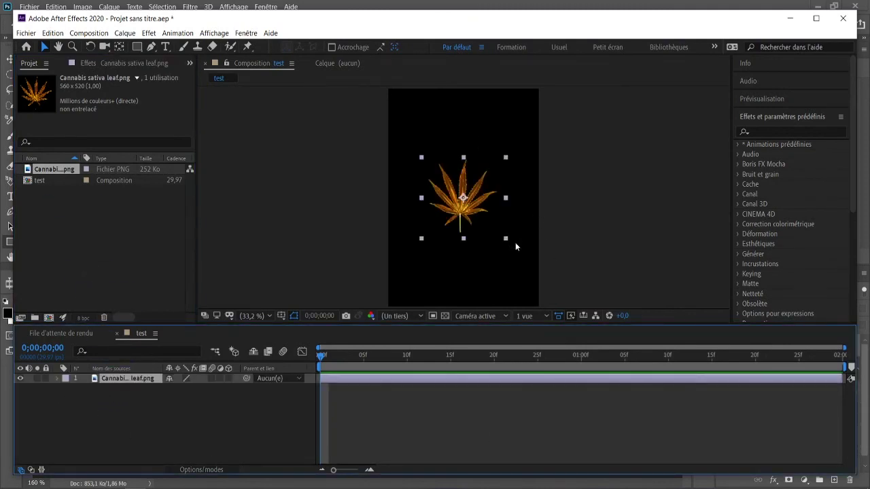
pyautogui.moveTo(507, 238); pyautogui.dragTo(549, 286)
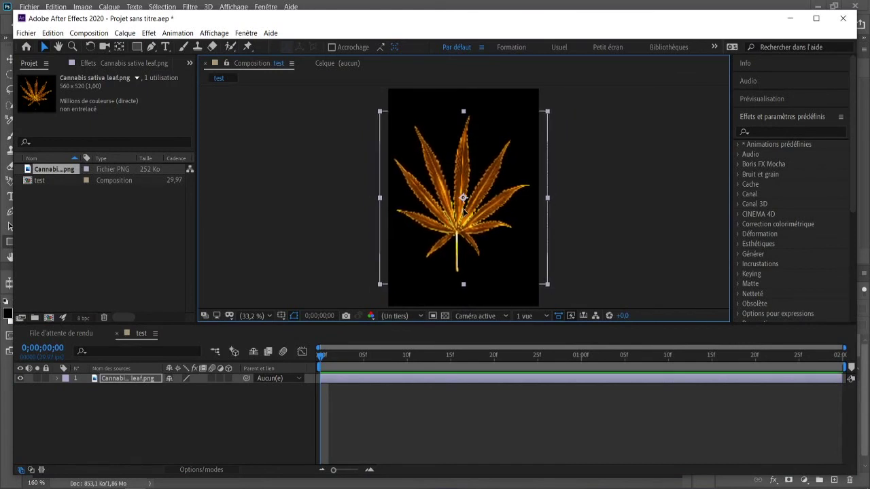
pyautogui.moveTo(460, 213); pyautogui.dragTo(461, 215)
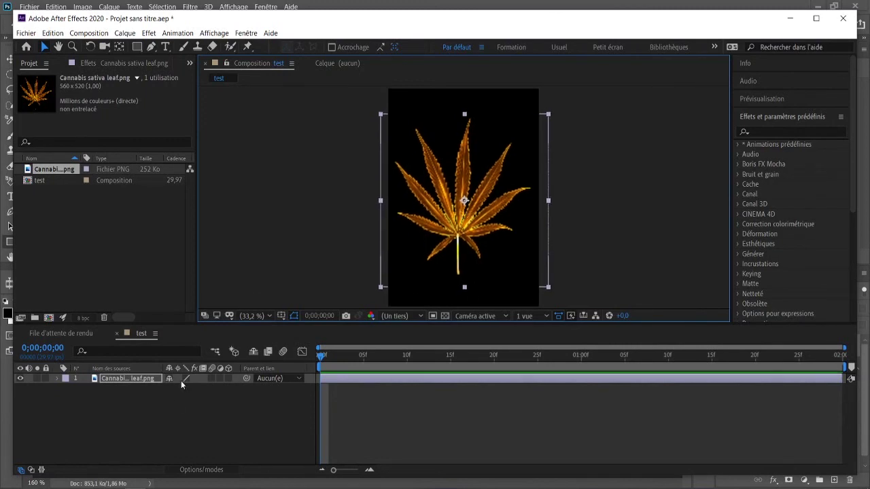
pyautogui.click(174, 404)
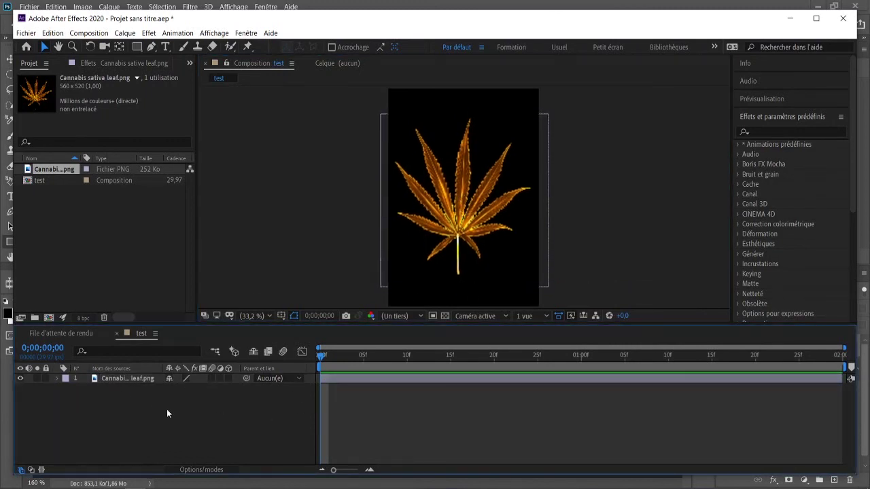
# Step: Precompose the leaf layer in the test composition twice, nesting the first precomposition inside the second
pyautogui.rightClick(109, 379)
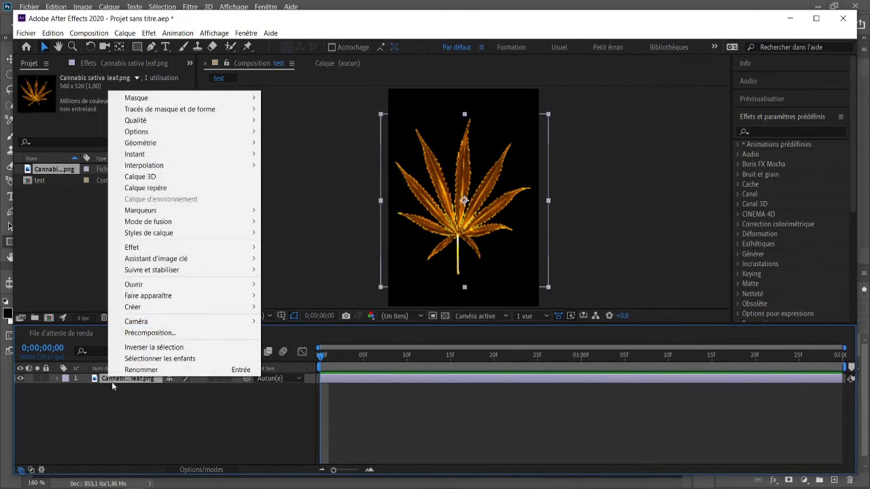
pyautogui.click(153, 333)
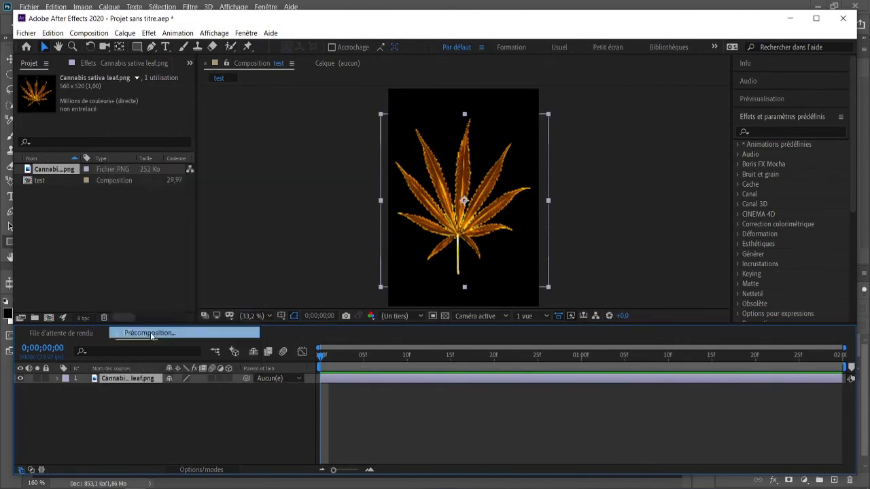
pyautogui.click(482, 326)
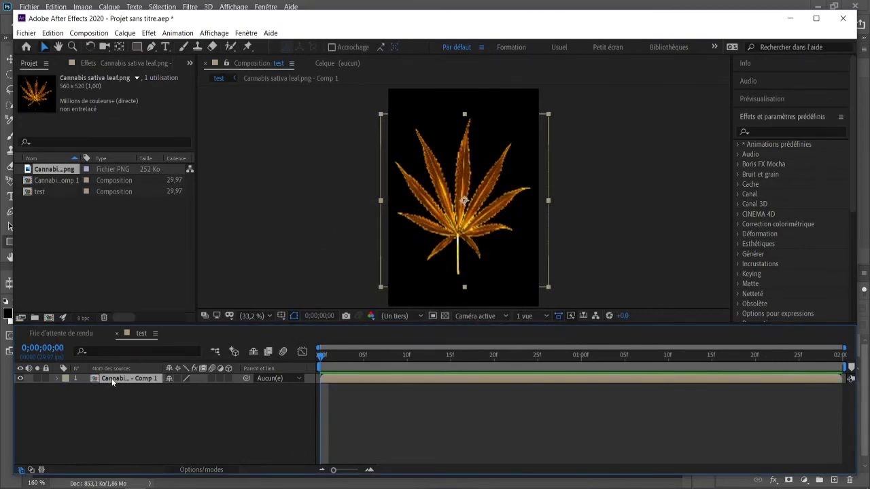
pyautogui.rightClick(111, 379)
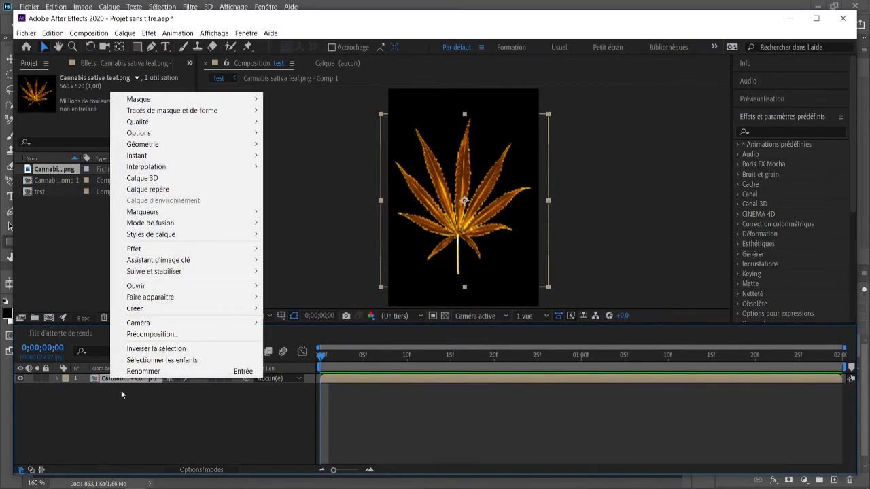
pyautogui.click(150, 335)
pyautogui.click(485, 326)
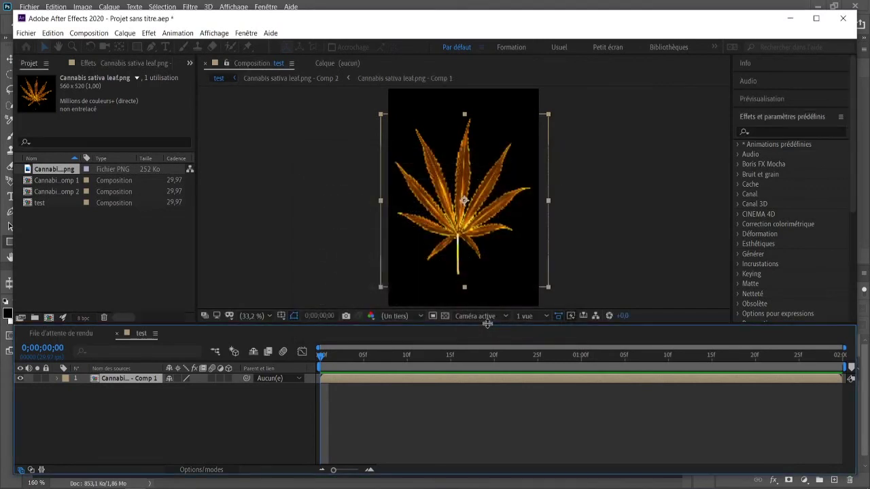
# Step: Inside Cannabis sativa leaf.png - Comp 2, make the Comp 1 layer 3D and separate its Position dimensions
pyautogui.doubleClick(110, 379)
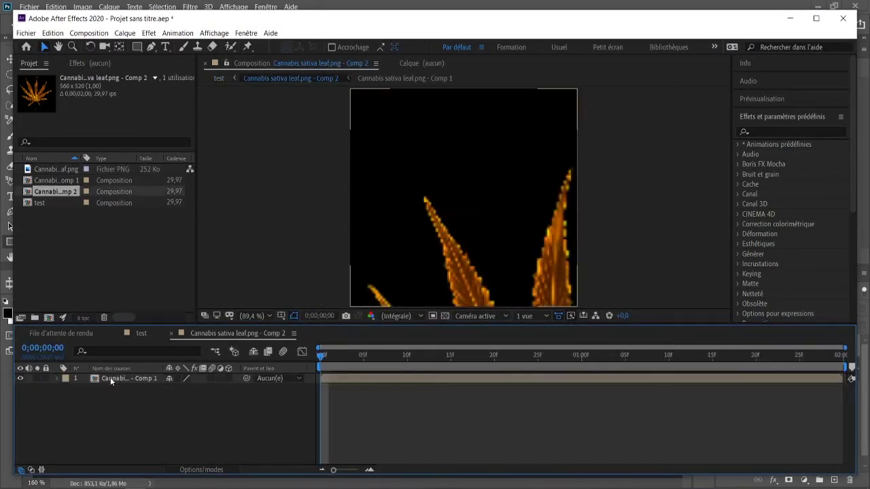
pyautogui.click(229, 379)
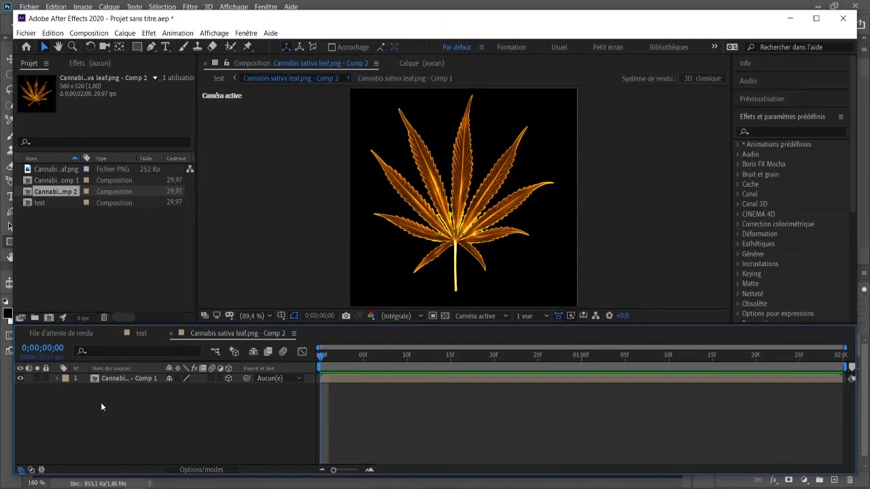
pyautogui.press('p')
pyautogui.rightClick(98, 387)
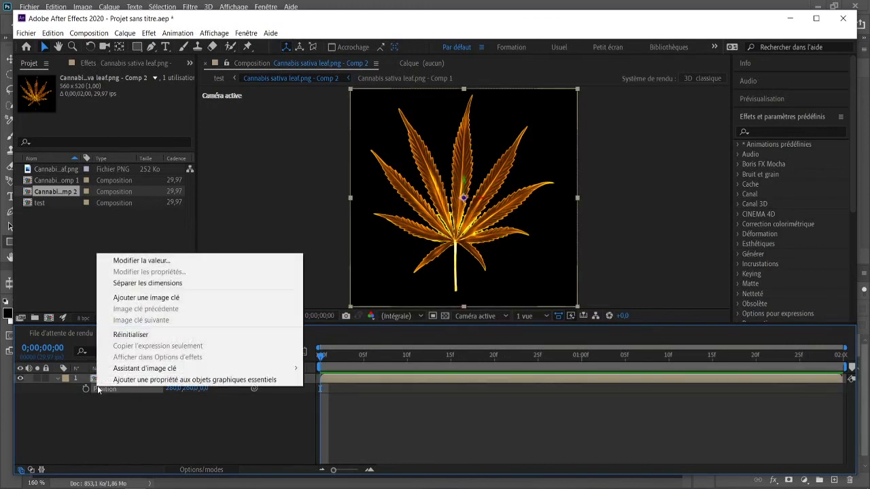
pyautogui.click(162, 283)
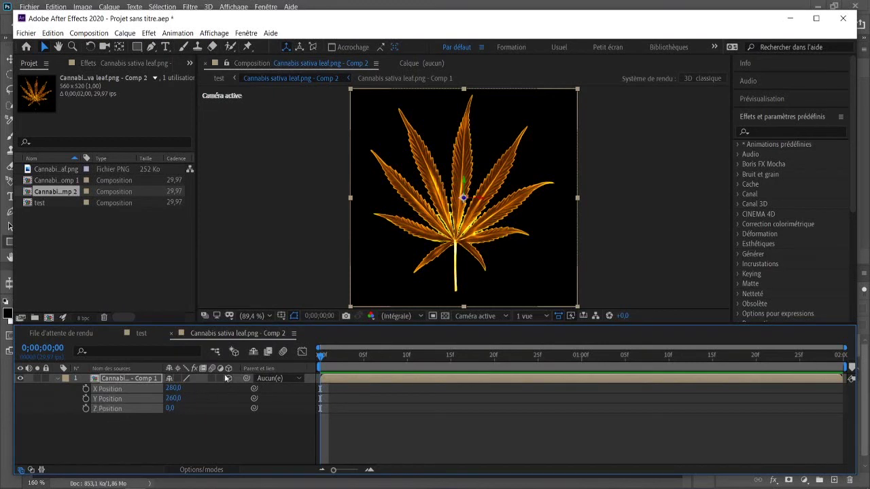
# Step: Give the Comp 1 layer's Z Position the expression index, and collapse the layer's properties
pyautogui.keyDown('alt'); pyautogui.click(86, 409); pyautogui.keyUp('alt')
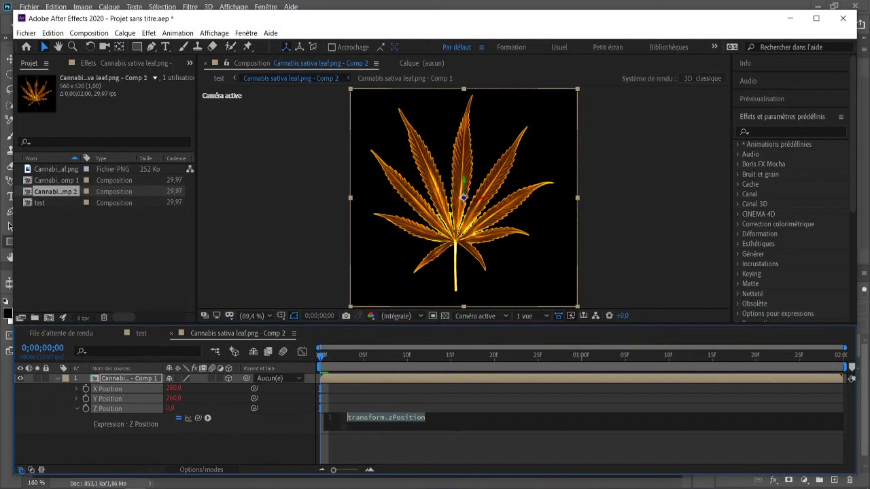
pyautogui.write('index')
pyautogui.press('Return')
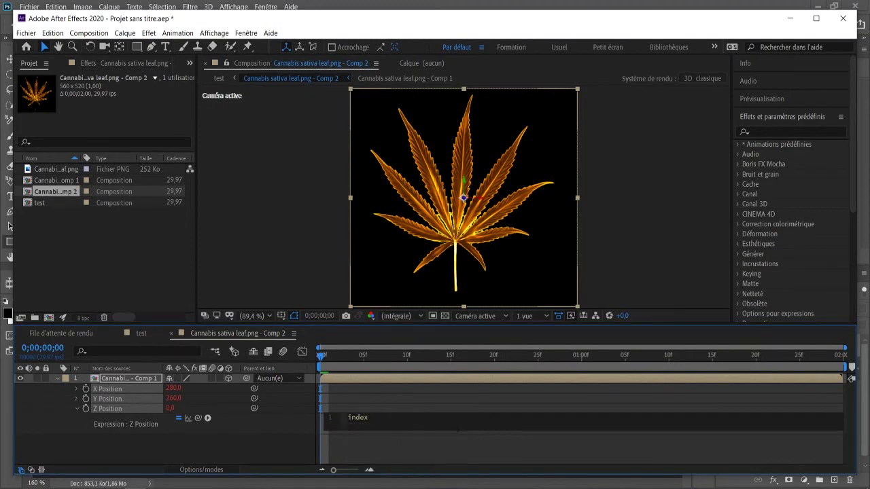
pyautogui.click(164, 442)
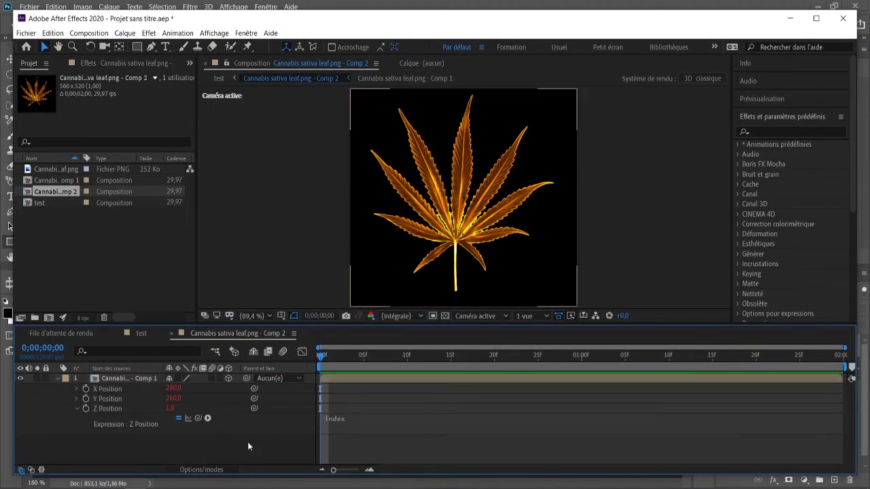
pyautogui.click(57, 378)
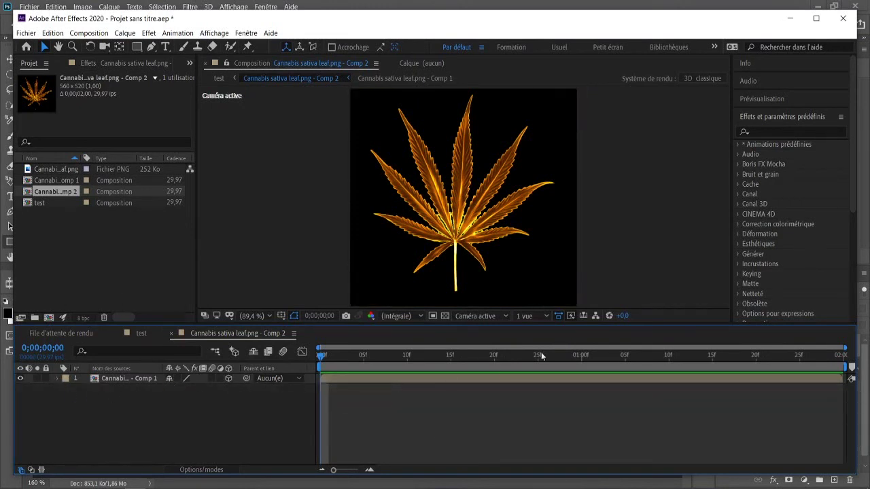
# Step: Set the 3D view to Vue personnalisée 1 and duplicate the Comp 1 layer once
pyautogui.click(463, 316)
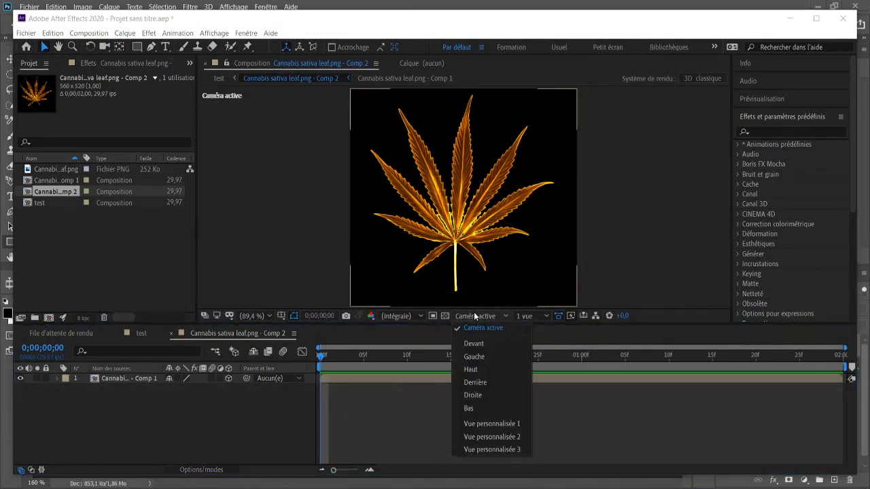
pyautogui.click(484, 422)
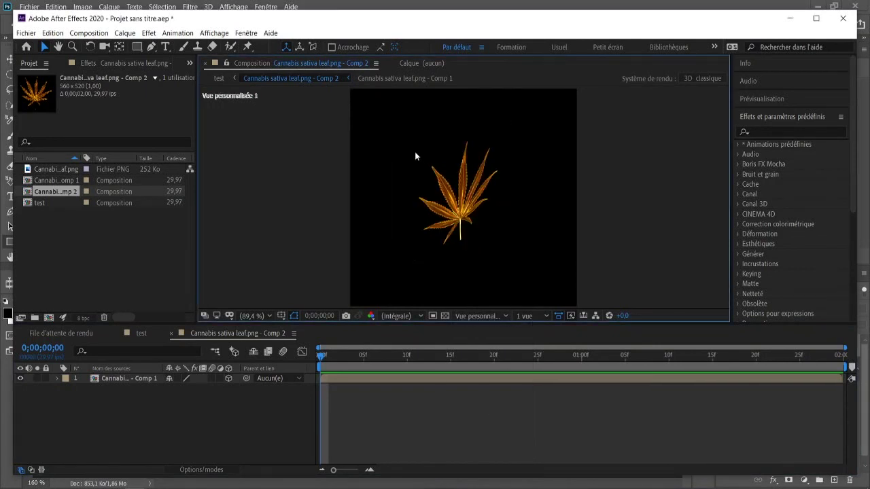
pyautogui.click(95, 383)
pyautogui.click(100, 379)
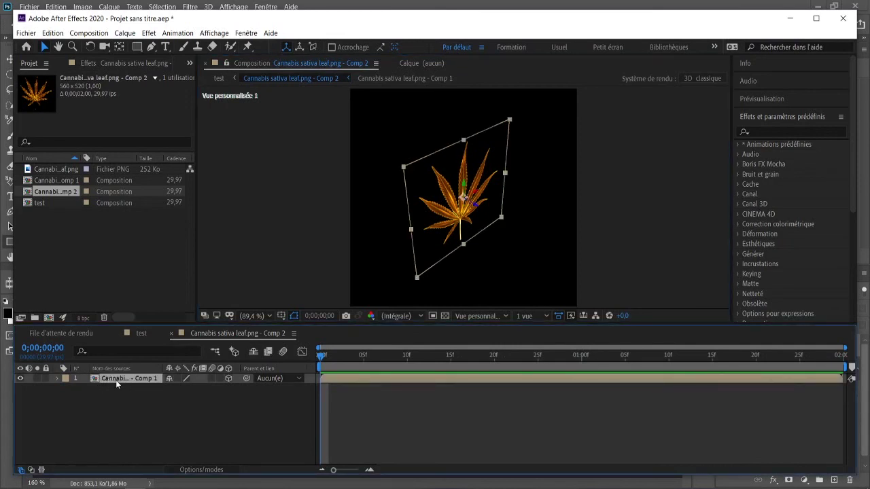
pyautogui.hotkey('ctrl', 'd')
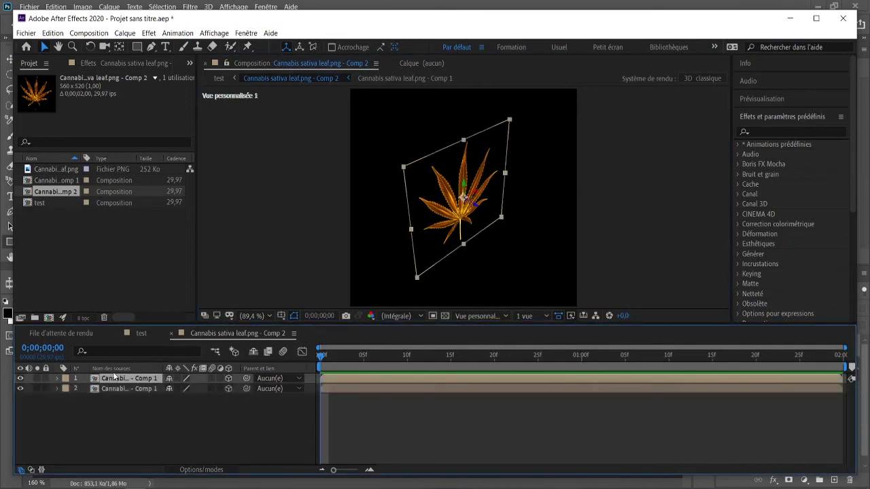
# Step: Duplicate the two Comp 1 layers, all four resulting layers, and the lowest four of the eight, building a stack of twelve
pyautogui.click(106, 400)
pyautogui.click(106, 389)
pyautogui.keyDown('shift'); pyautogui.click(109, 378); pyautogui.keyUp('shift')
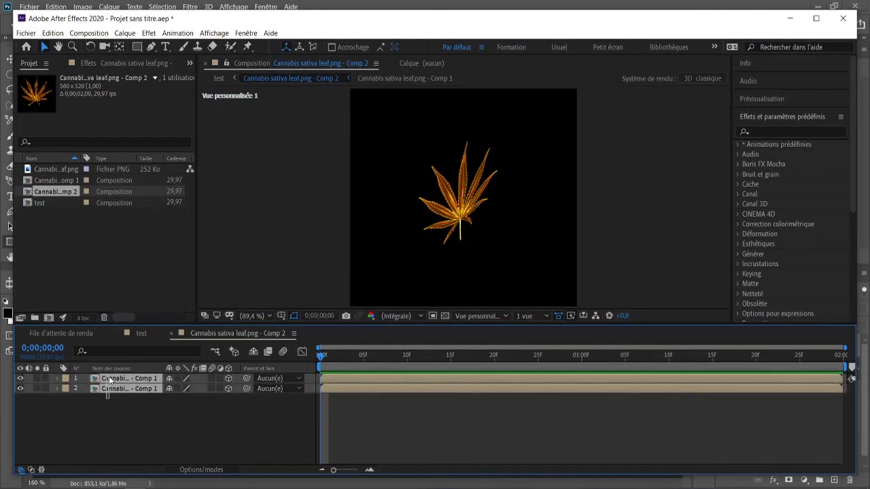
pyautogui.hotkey('ctrl', 'd')
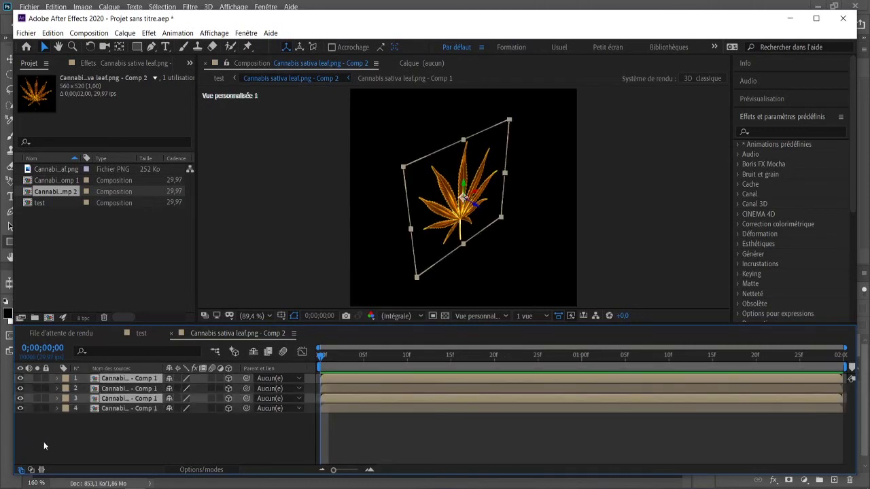
pyautogui.click(96, 427)
pyautogui.click(109, 379)
pyautogui.hotkey('ctrl', 'a')
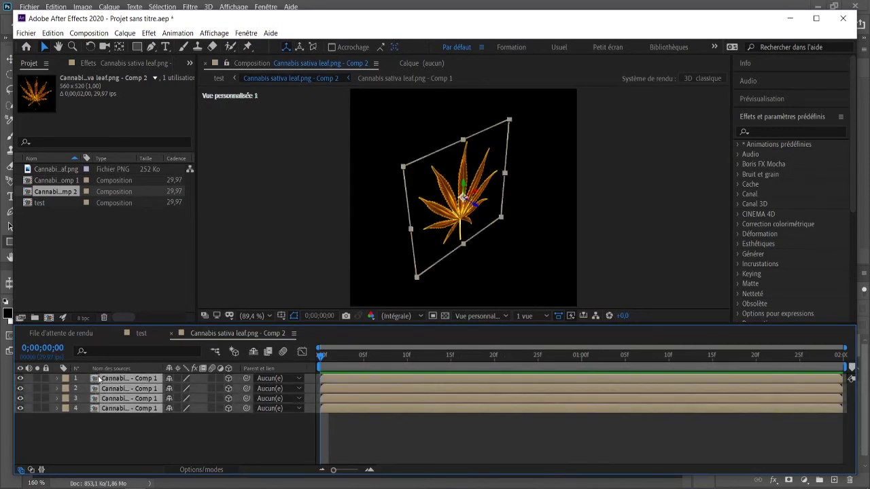
pyautogui.hotkey('ctrl', 'd')
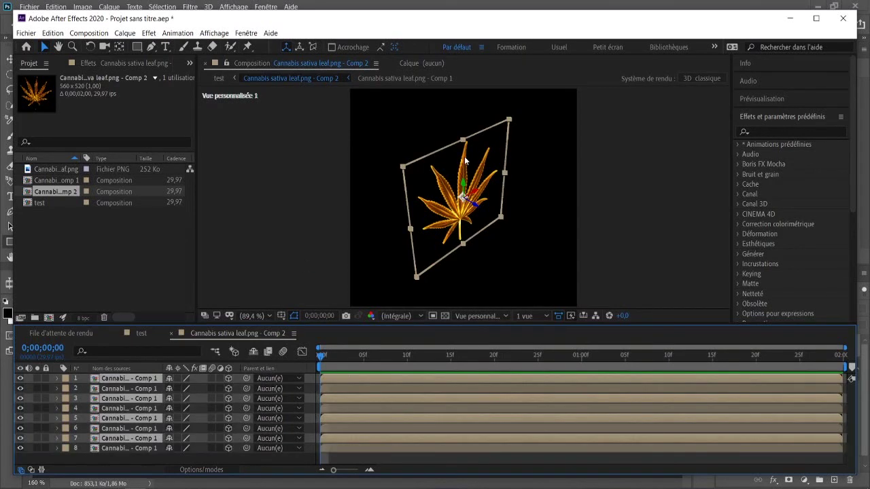
pyautogui.moveTo(104, 455); pyautogui.dragTo(107, 422)
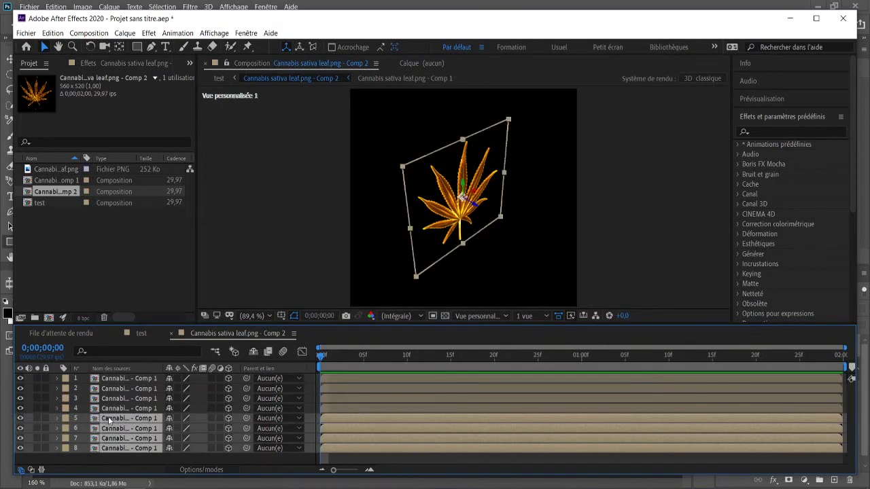
pyautogui.hotkey('ctrl', 'd')
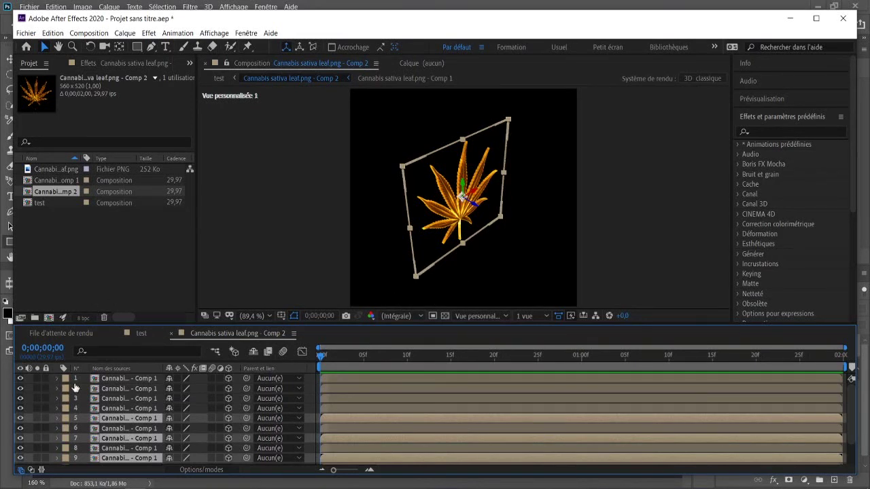
# Step: In the test composition, make the Comp 2 layer 3D with collapsed transformations and show its rotation properties
pyautogui.click(141, 336)
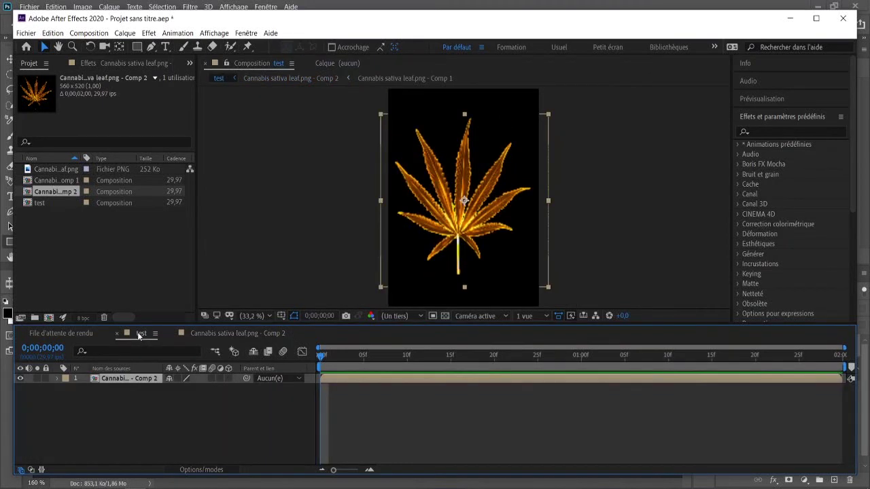
pyautogui.click(228, 379)
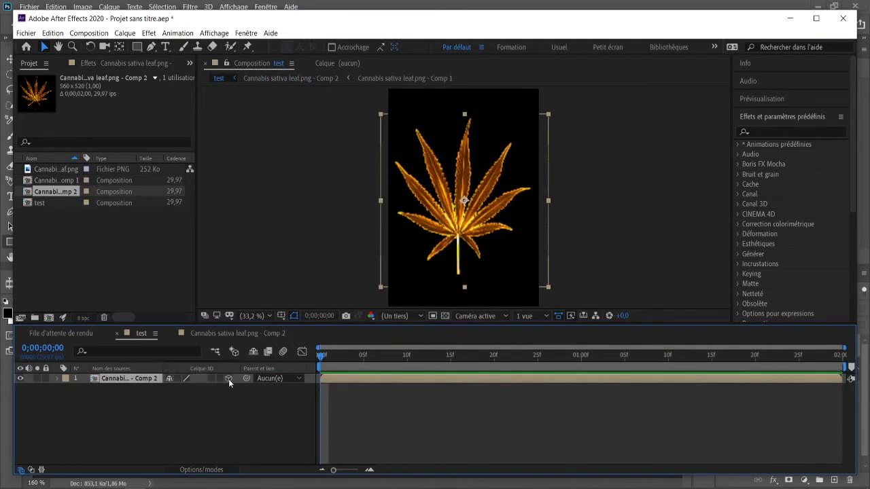
pyautogui.click(185, 379)
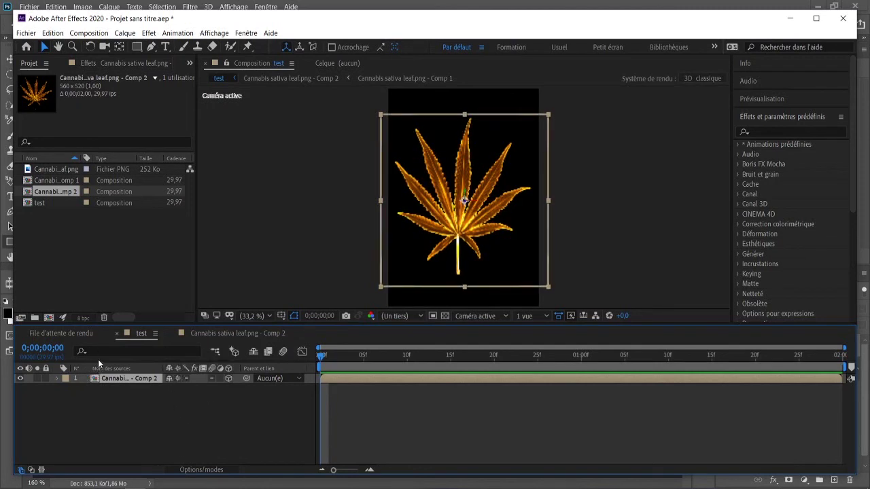
pyautogui.press('r')
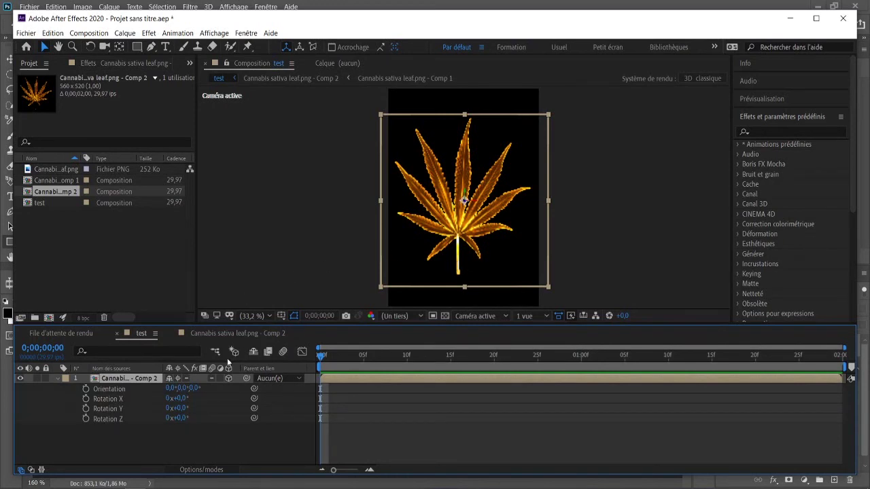
# Step: Try rotating the Comp 2 layer on its Y and X axes, and reset both rotations to 0
pyautogui.moveTo(178, 408)
pyautogui.mouseDown()
pyautogui.moveTo(255, 402)
pyautogui.moveTo(181, 398)
pyautogui.mouseUp()
pyautogui.click(181, 398)
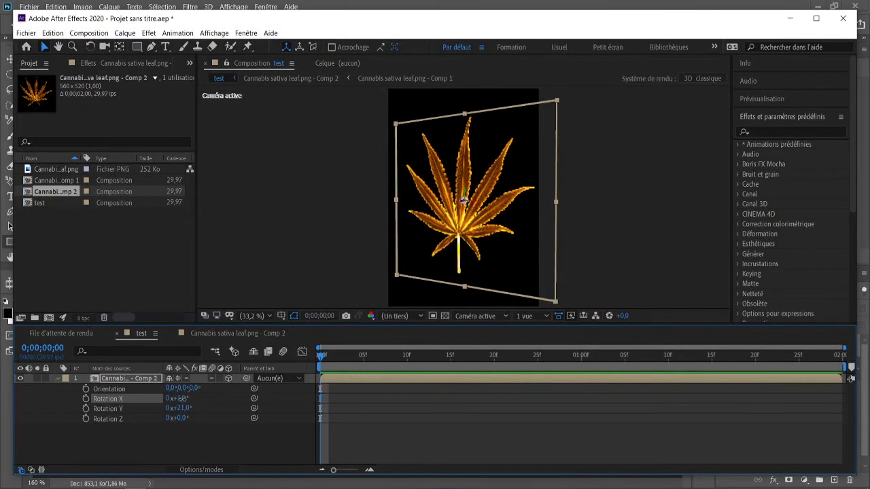
pyautogui.write('0')
pyautogui.press('Tab')
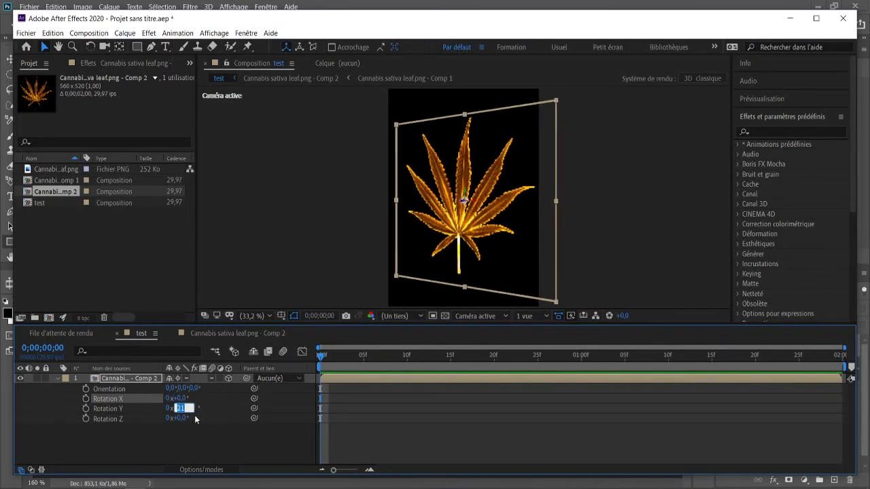
pyautogui.write('0')
pyautogui.click(193, 446)
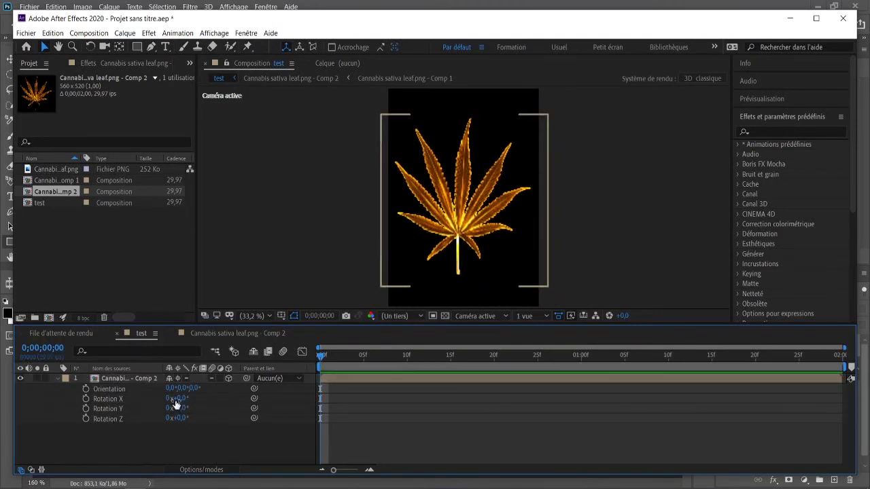
# Step: Keyframe the layer's Y Rotation from 0 at the first frame to one full revolution at 0;00;01;29, and return to the start
pyautogui.click(86, 408)
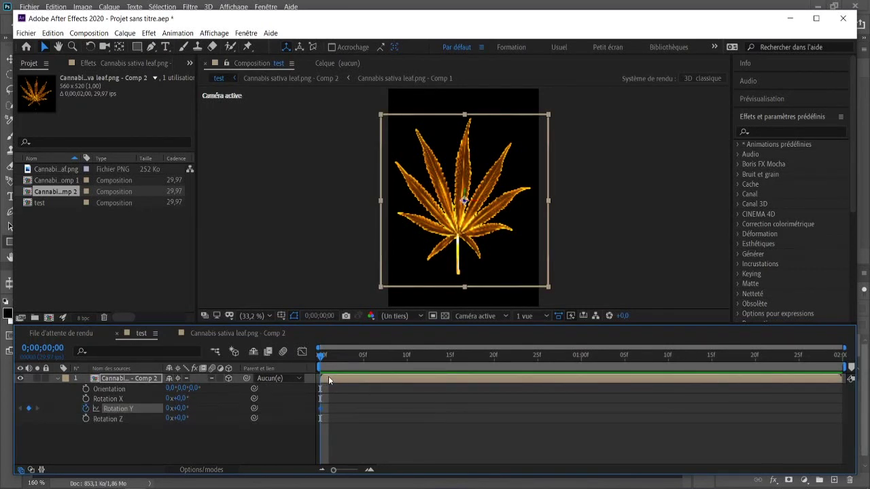
pyautogui.moveTo(319, 355); pyautogui.dragTo(858, 347)
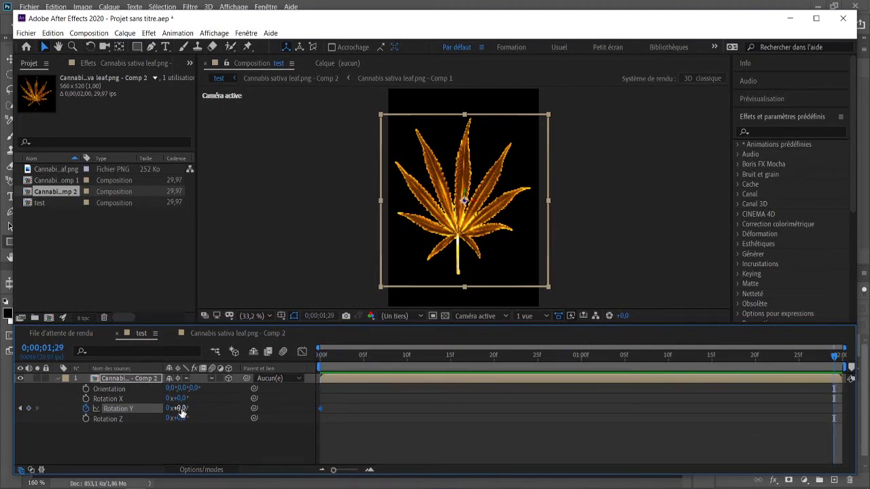
pyautogui.click(170, 408)
pyautogui.press('Return')
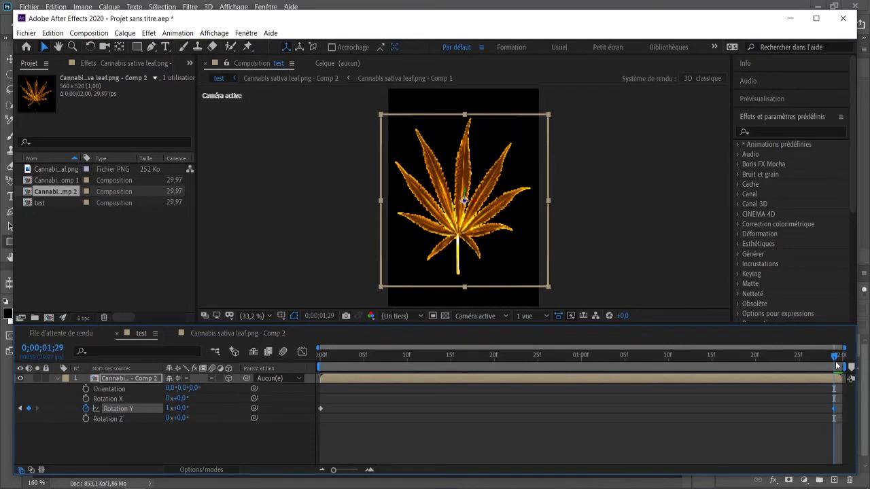
pyautogui.moveTo(828, 356); pyautogui.dragTo(298, 362)
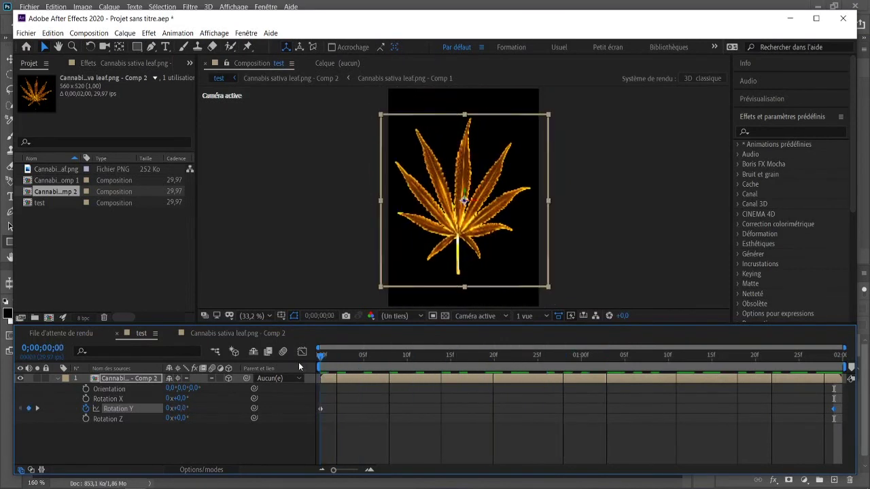
# Step: Add the test composition to the render queue and confirm its output module with AVI format and RVB channels
pyautogui.click(89, 33)
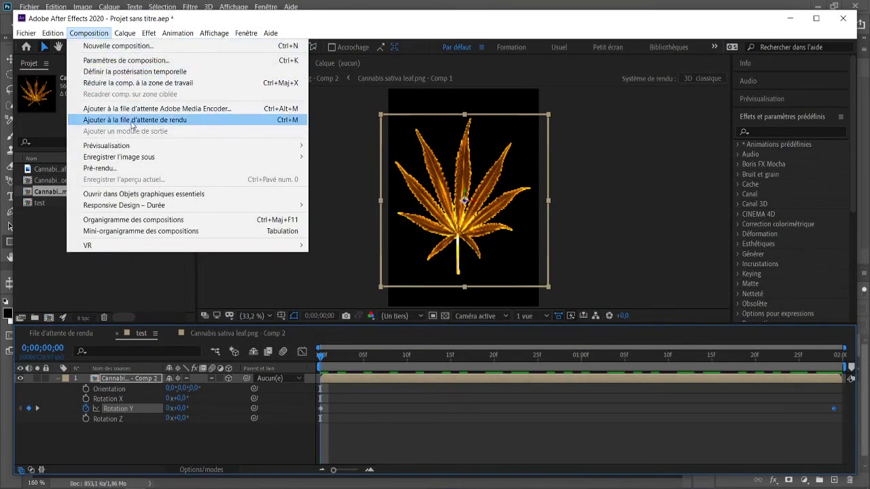
pyautogui.click(132, 120)
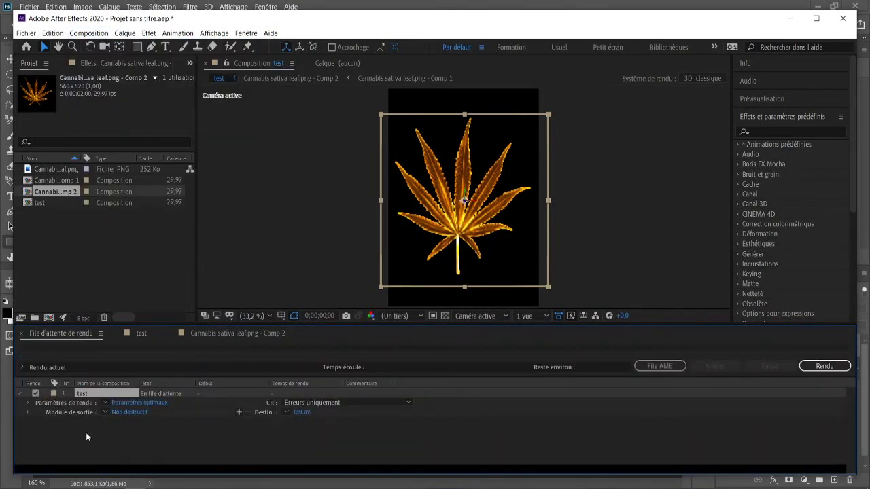
pyautogui.click(129, 412)
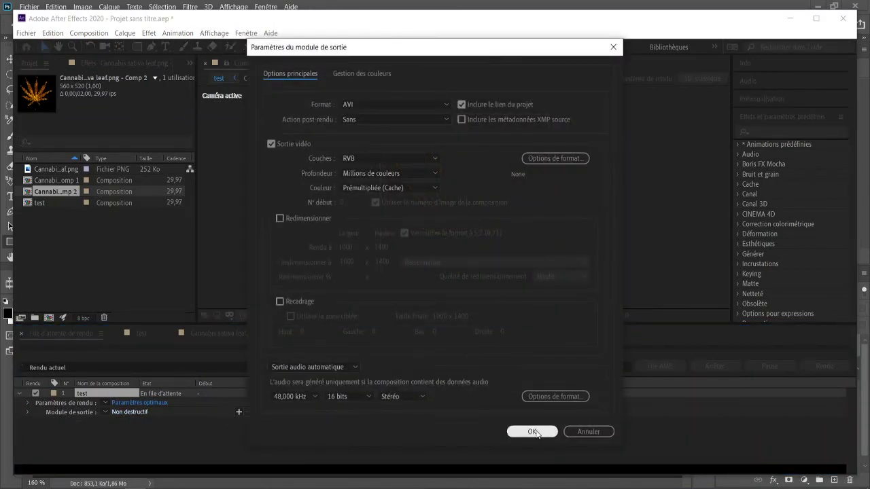
pyautogui.click(534, 432)
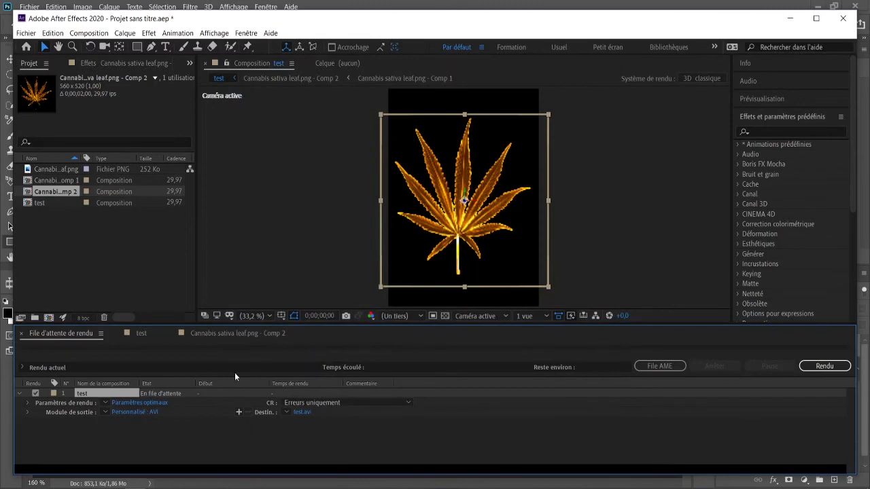
# Step: Set the render destination to test.avi in the Captures d'écran folder and render the queue
pyautogui.click(303, 412)
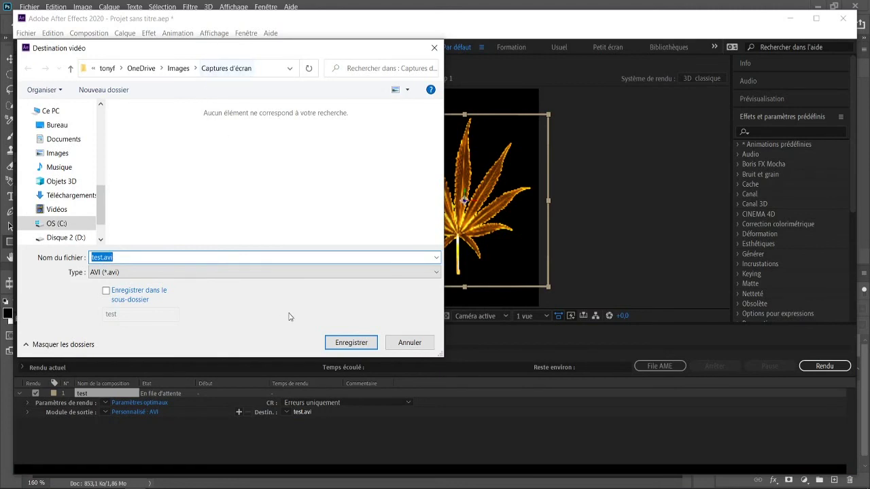
pyautogui.click(350, 343)
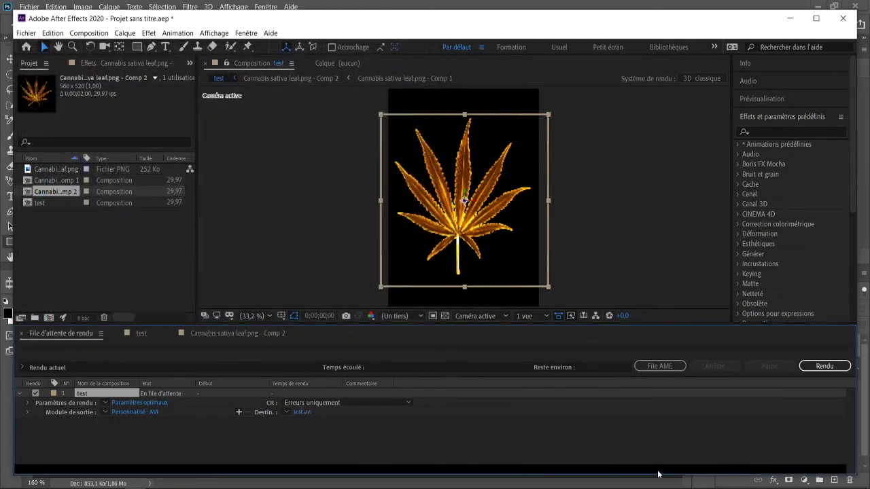
pyautogui.click(825, 366)
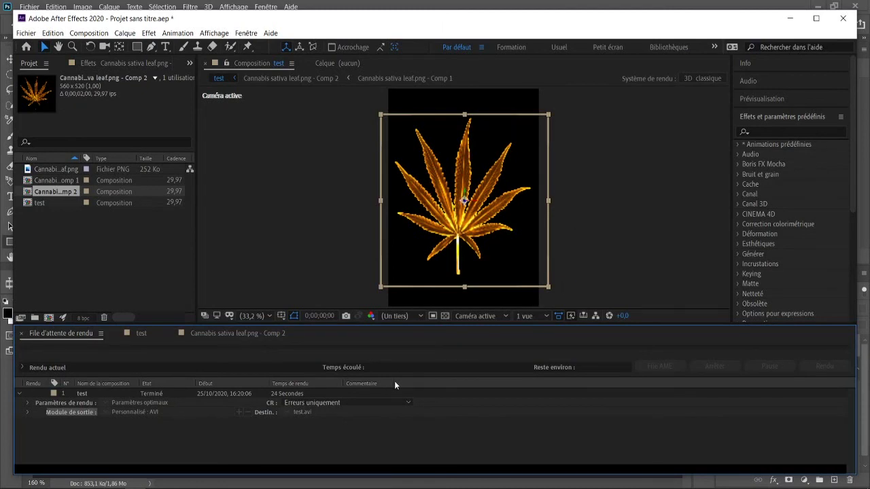
# Step: Open the rendered test.avi from the OneDrive Images subfolder Captures d'écran in Adobe Photoshop 2020
pyautogui.click(293, 488)
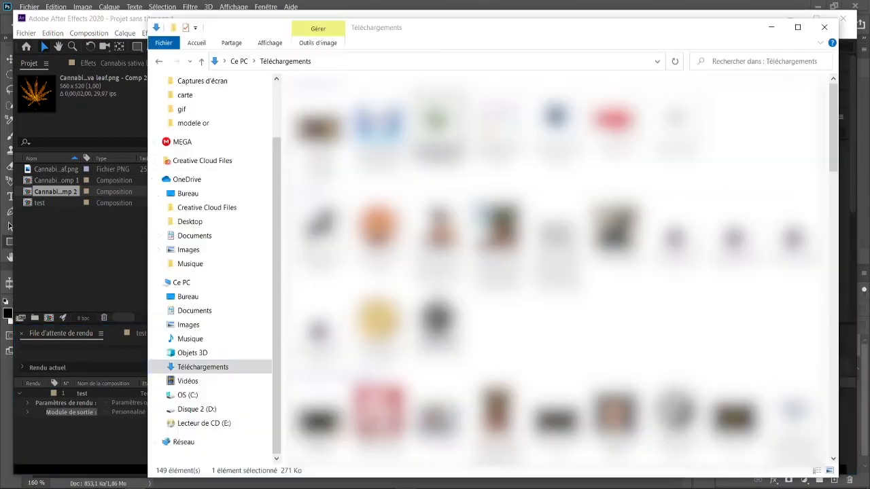
pyautogui.click(203, 367)
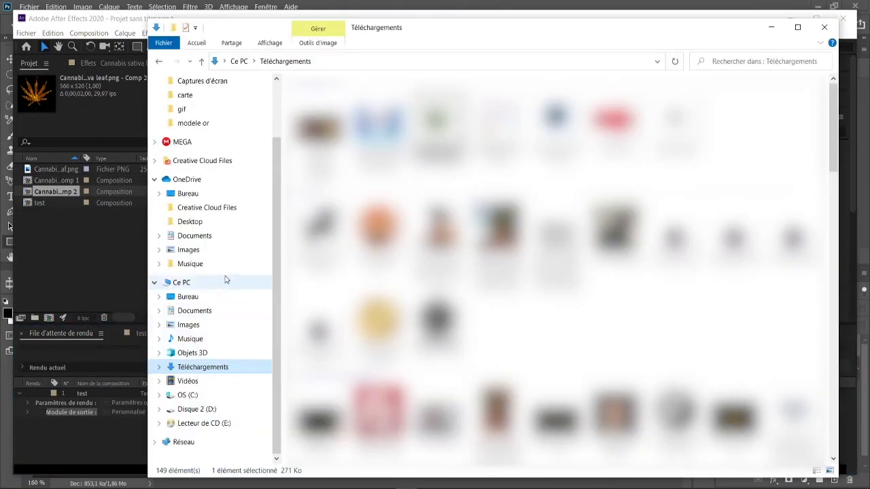
pyautogui.click(194, 252)
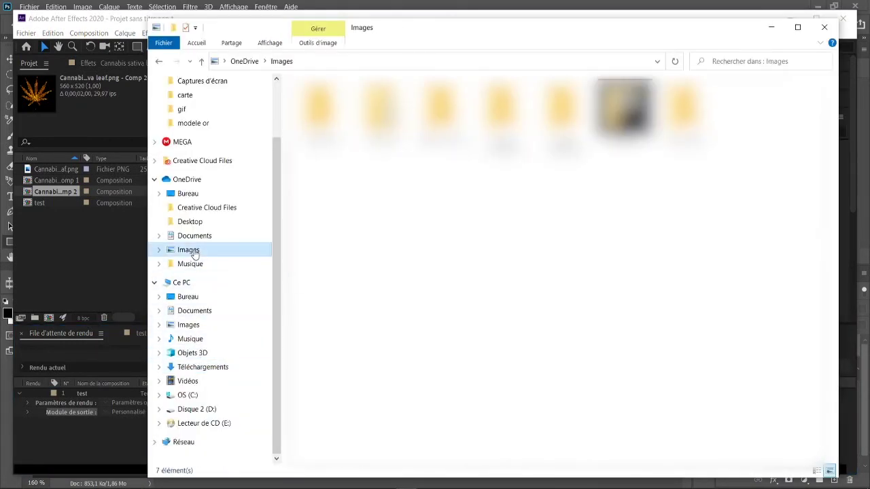
pyautogui.doubleClick(444, 106)
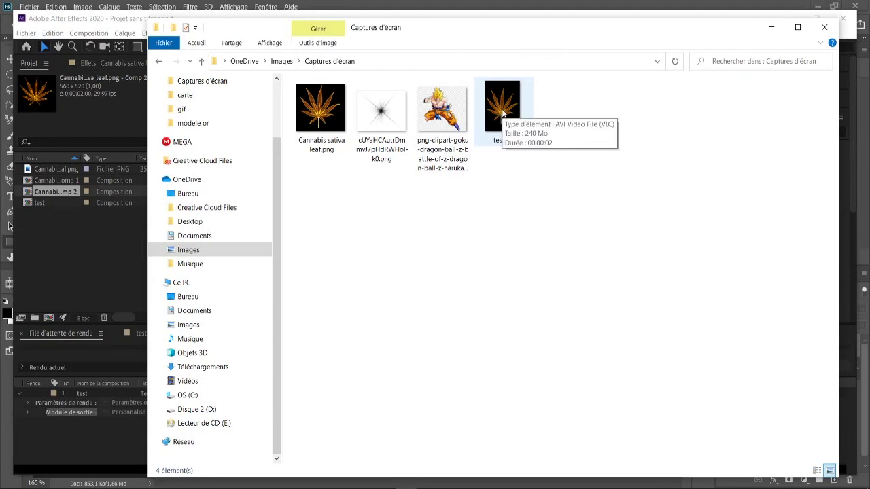
pyautogui.doubleClick(502, 112)
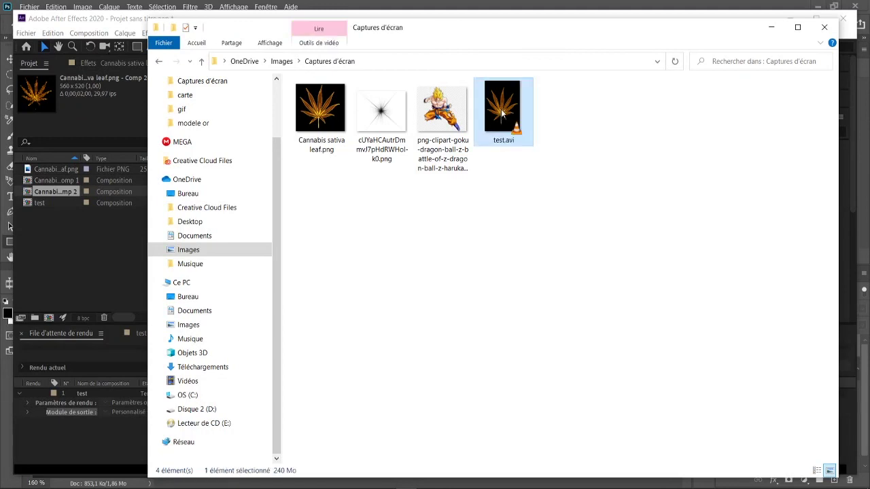
pyautogui.rightClick(502, 110)
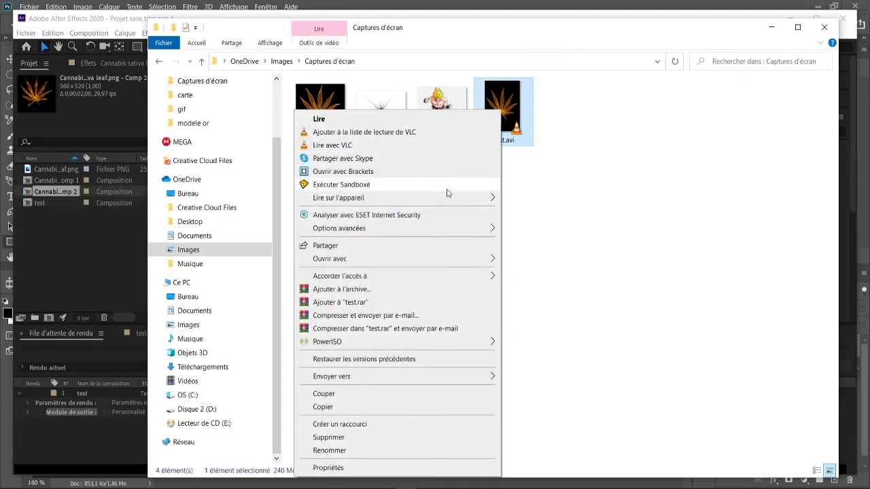
pyautogui.moveTo(474, 259)
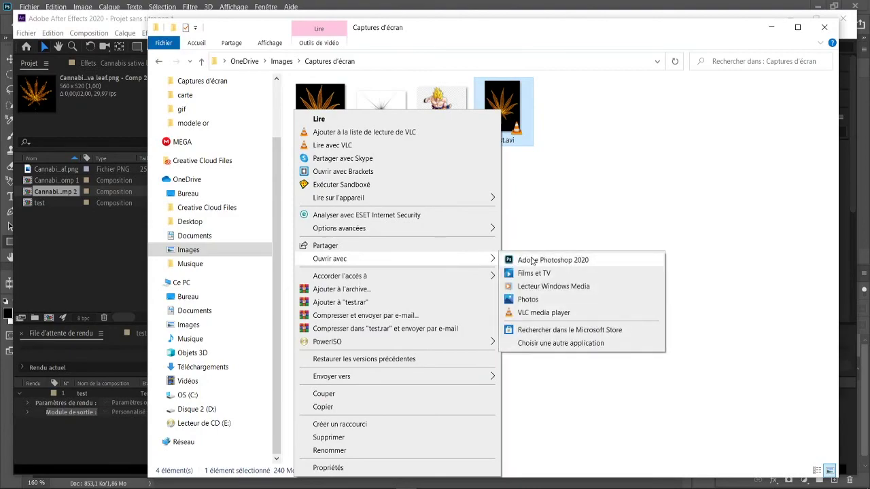
pyautogui.click(533, 260)
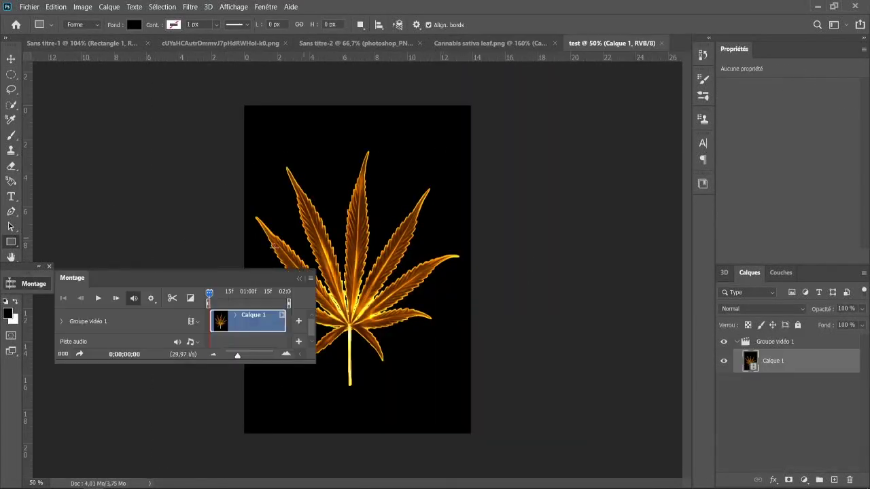
# Step: Collapse the timeline and open the test document in Save for Web (Legacy), previewing the whole original image at 50%
pyautogui.click(299, 280)
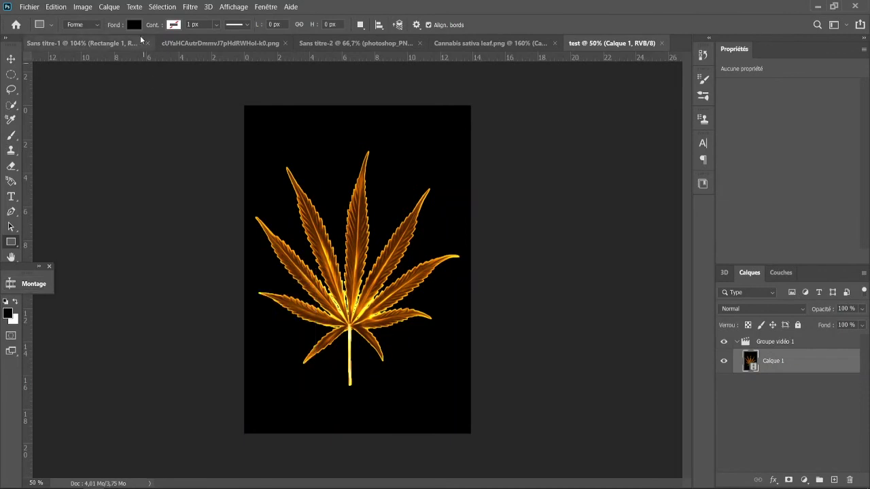
pyautogui.click(31, 10)
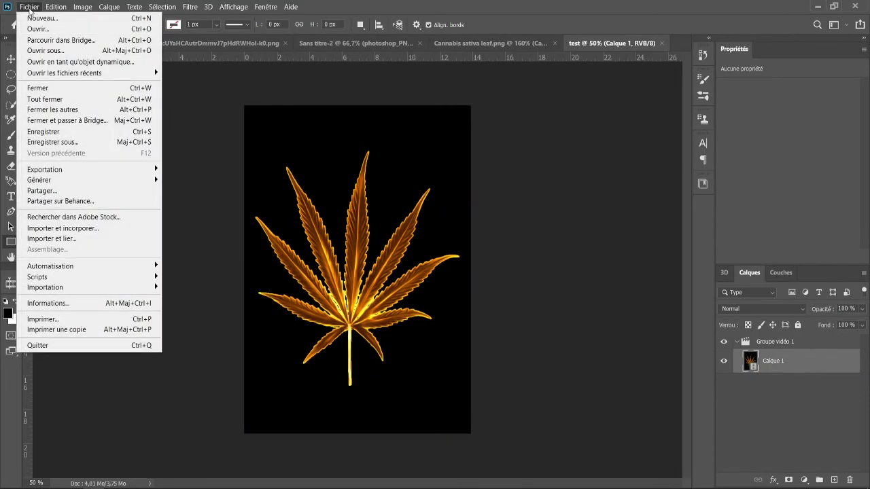
pyautogui.moveTo(139, 170)
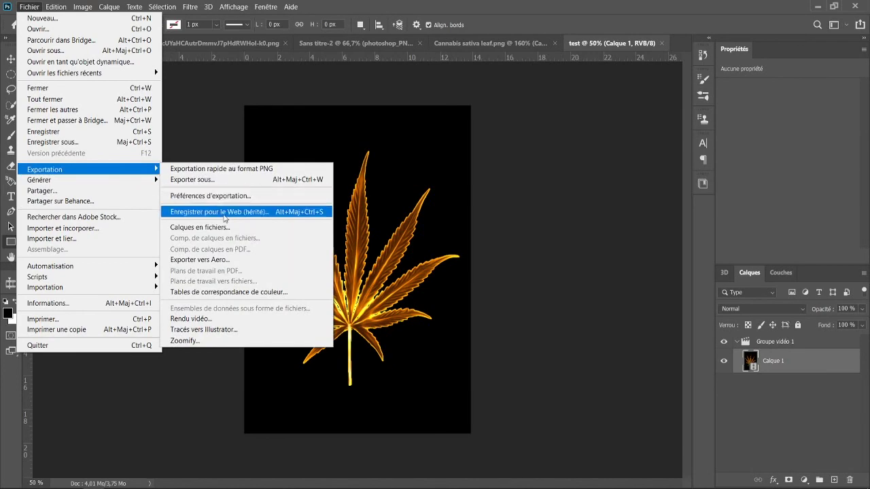
pyautogui.click(222, 216)
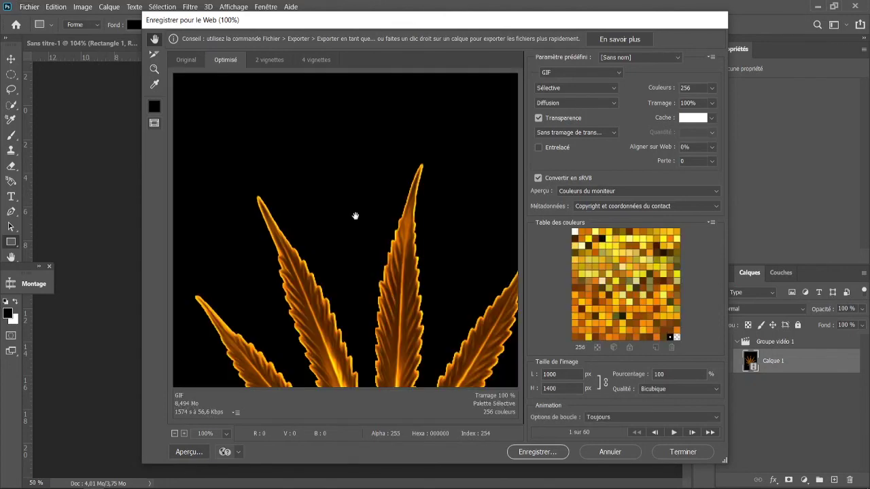
pyautogui.click(174, 433)
pyautogui.click(174, 434)
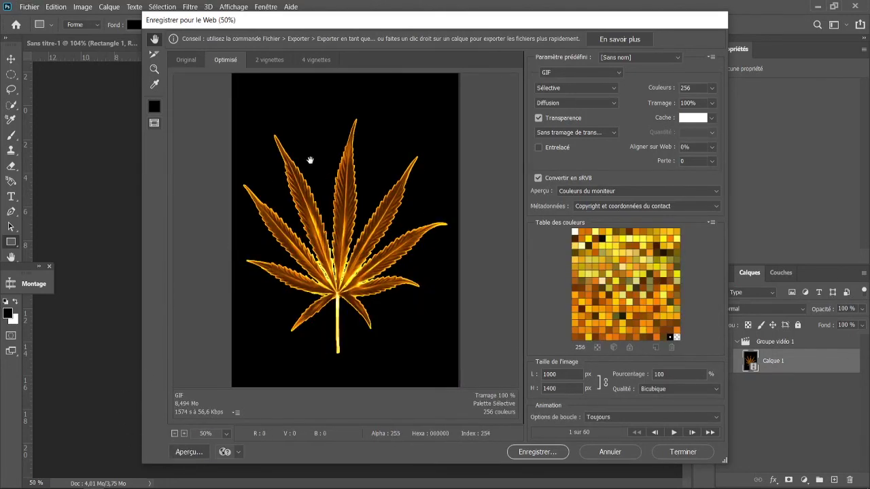
pyautogui.click(183, 61)
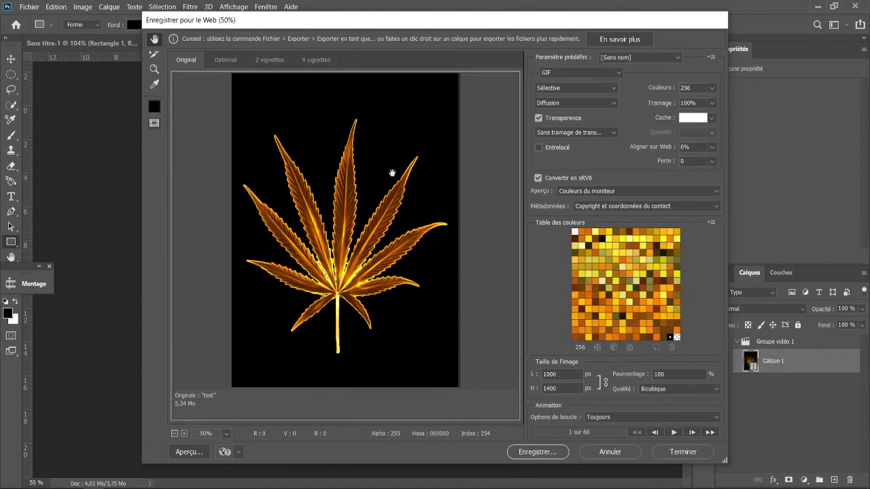
# Step: Save the animation as test.gif in the Captures d'écran folder, accepting non-Latin characters in the file names
pyautogui.click(535, 454)
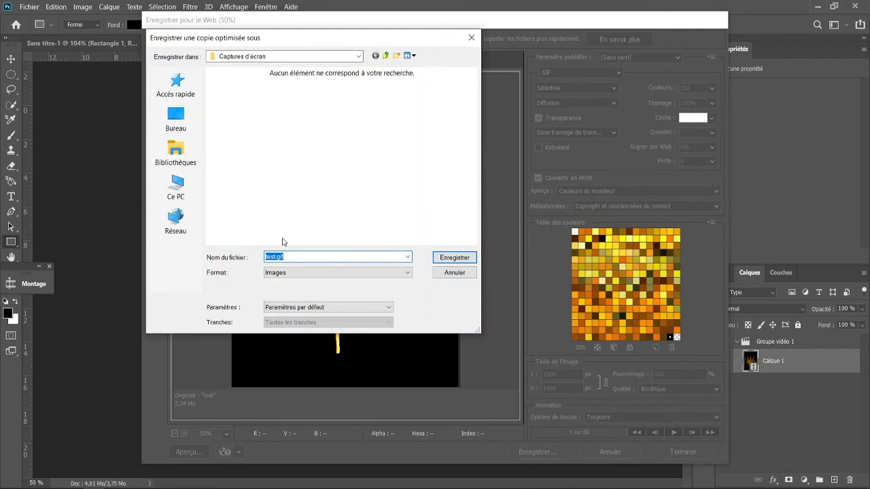
pyautogui.click(454, 257)
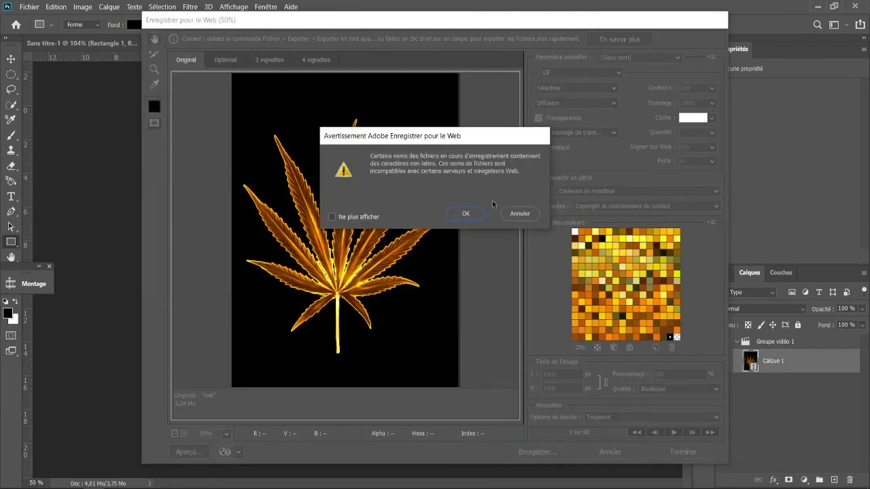
pyautogui.click(475, 215)
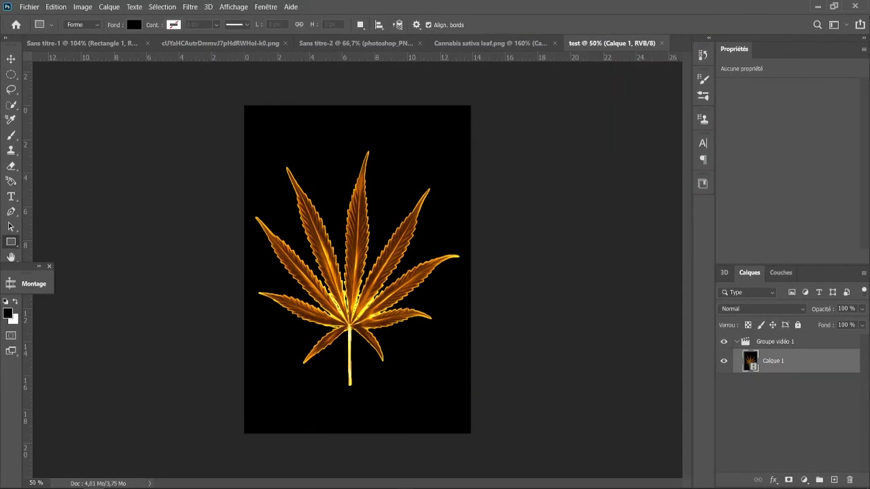
# Step: View the exported test.gif from the Captures d'écran folder in Photos, close it and return to Photoshop
pyautogui.hotkey('alt', 'Tab')
pyautogui.click(564, 121)
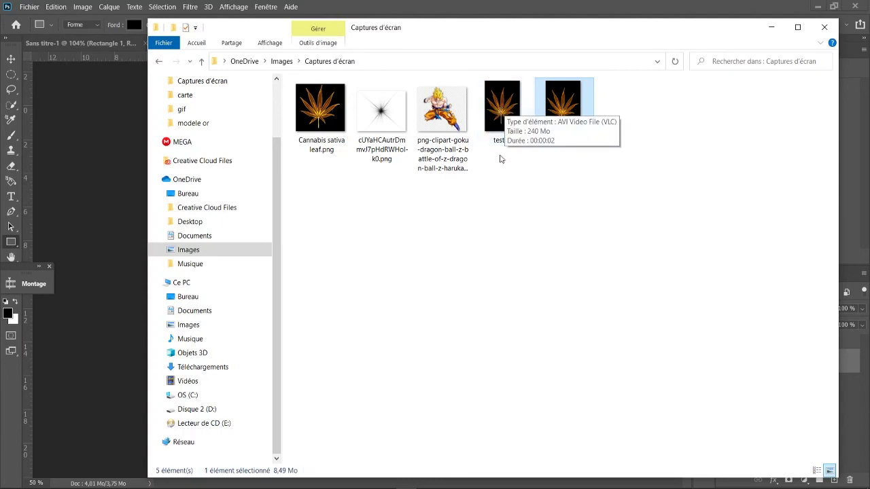
pyautogui.doubleClick(561, 108)
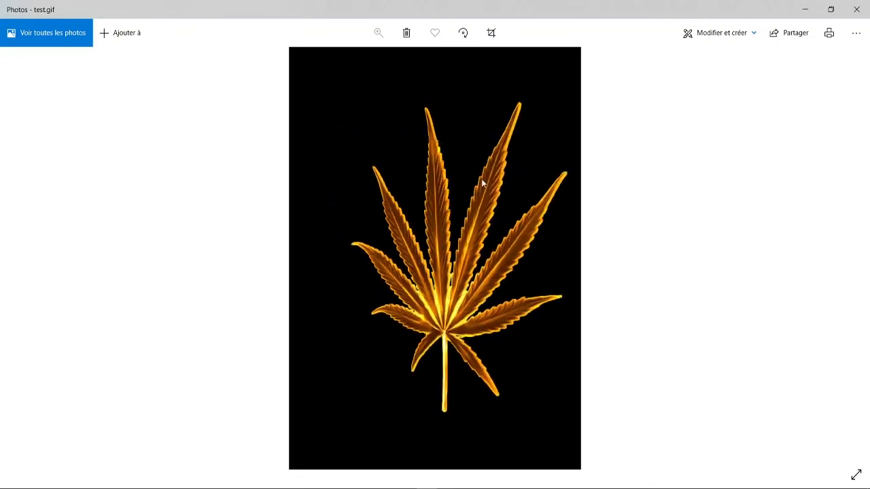
pyautogui.click(857, 10)
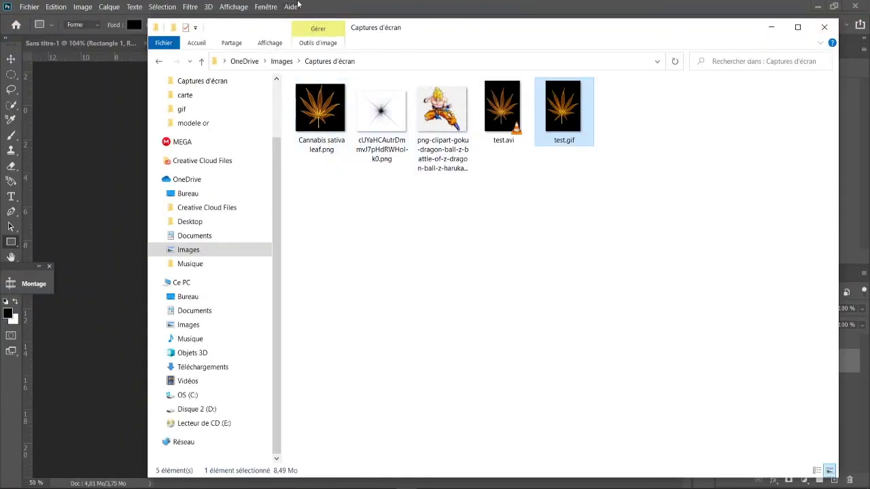
pyautogui.click(124, 91)
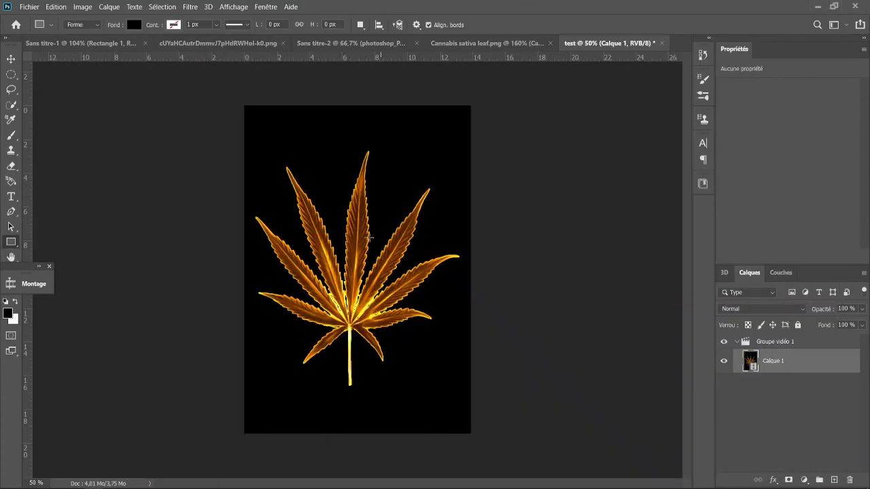